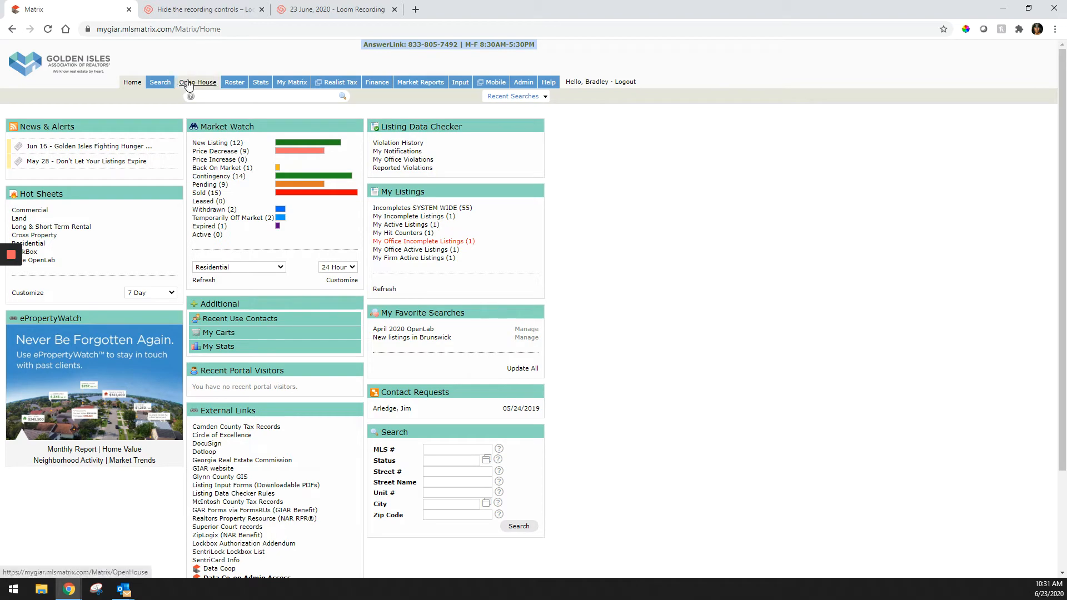
Step: Open the open house search page and close the two extra Loom browser tabs
left_click(191, 84)
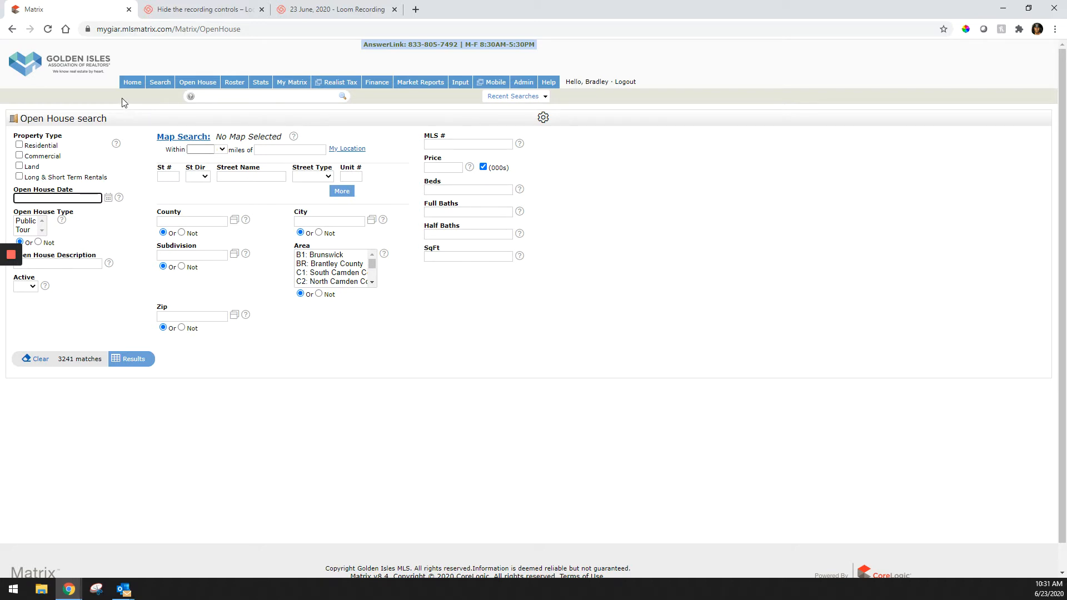
mouse_move(10, 254)
left_click(261, 9)
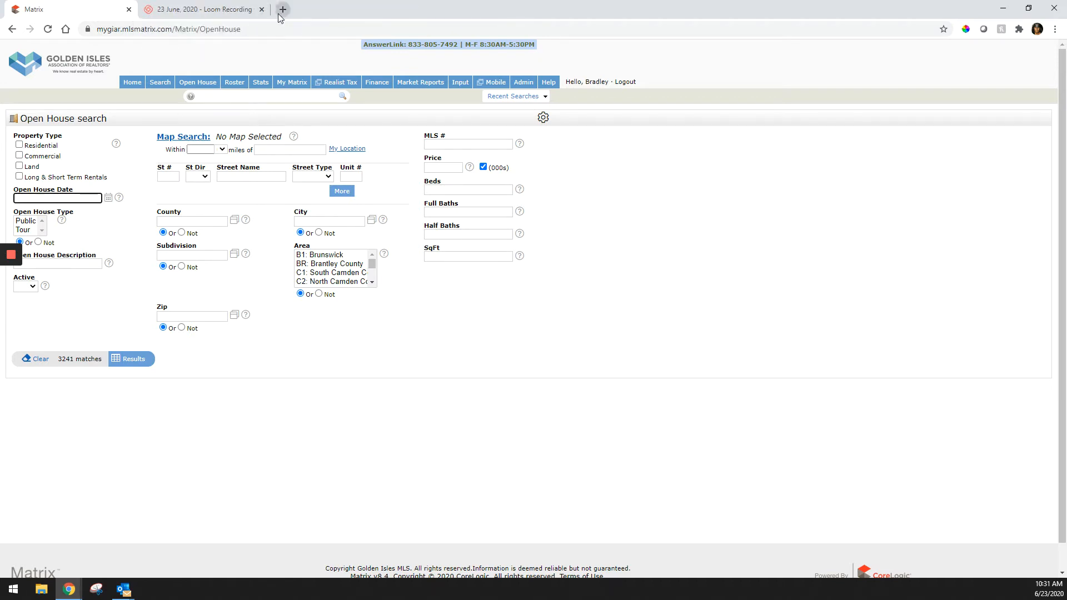
left_click(262, 10)
mouse_move(234, 82)
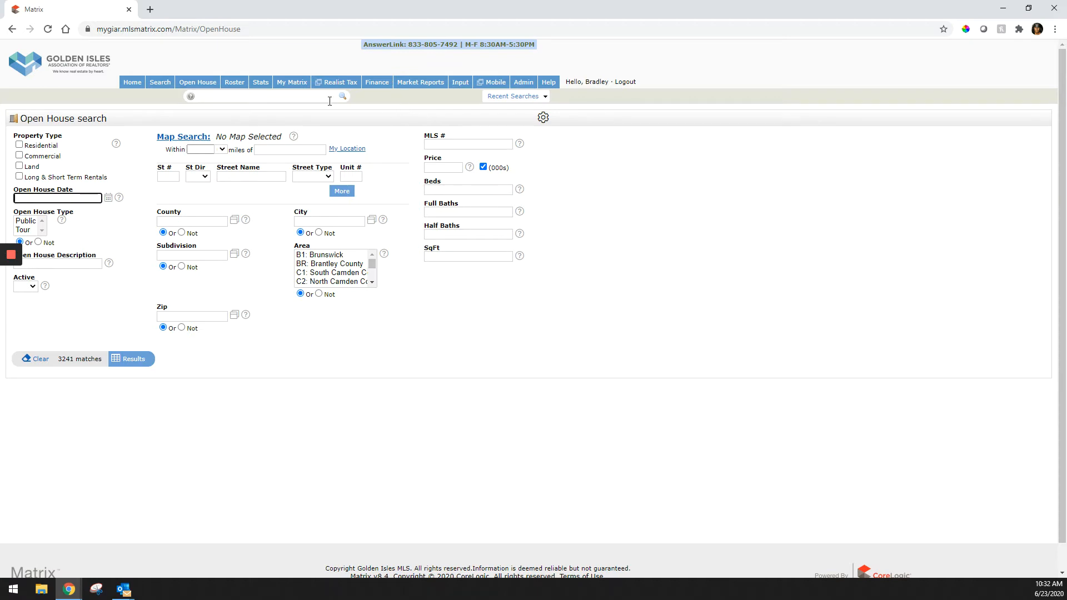
Step: Open My Listings and view the active, active contingent and incomplete listings one after another
mouse_move(290, 85)
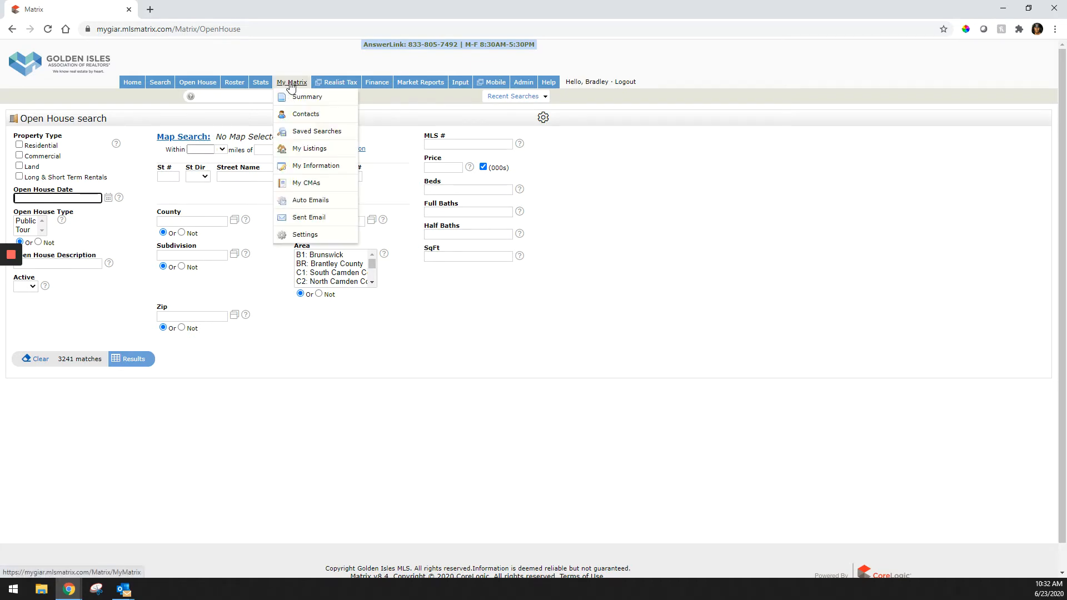
left_click(303, 149)
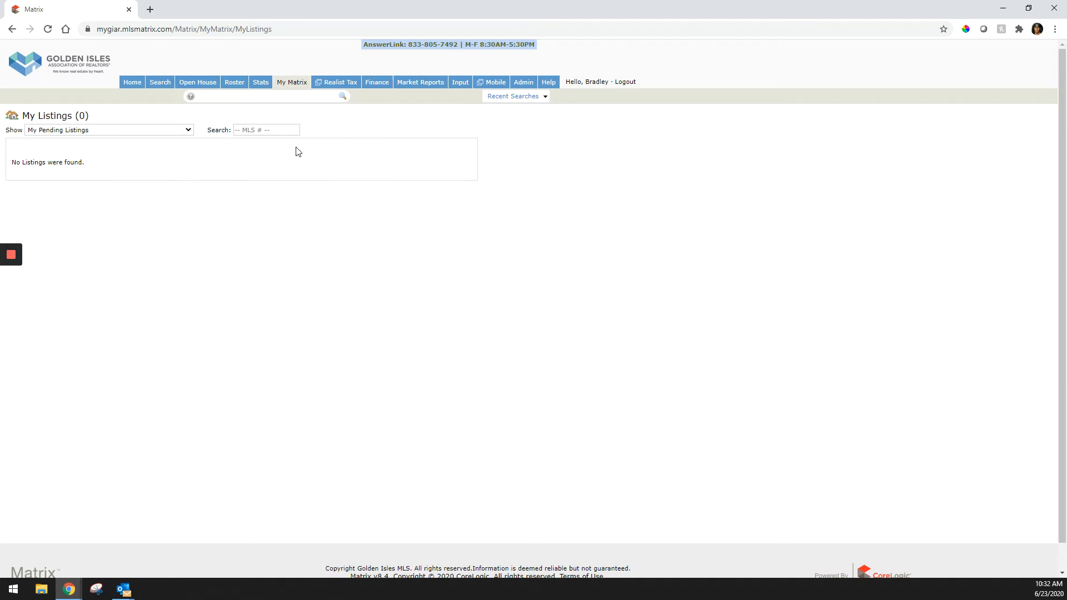
left_click(181, 132)
left_click(73, 166)
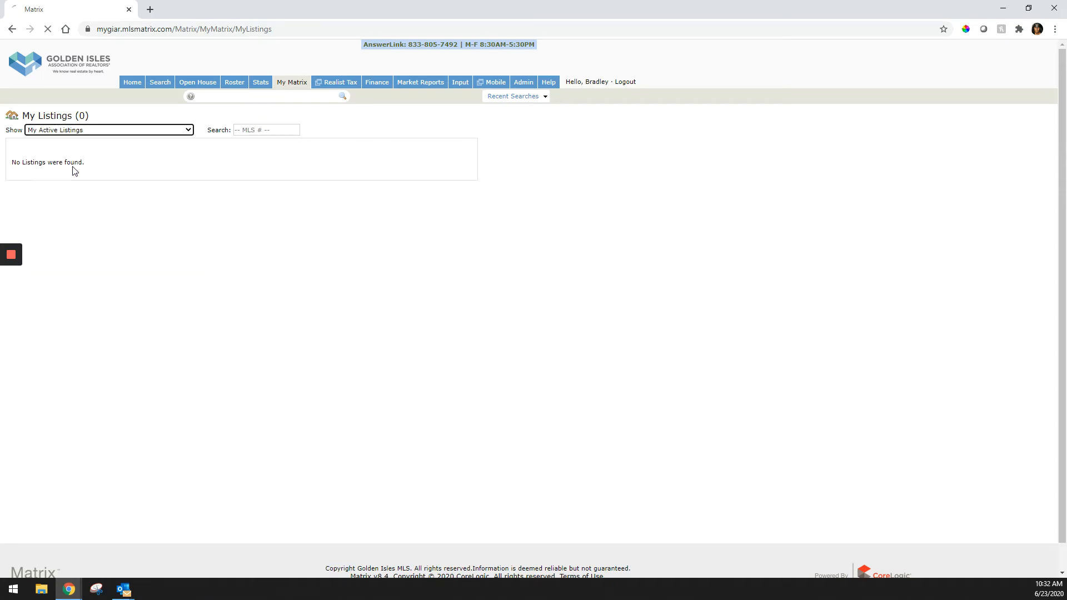
left_click(88, 131)
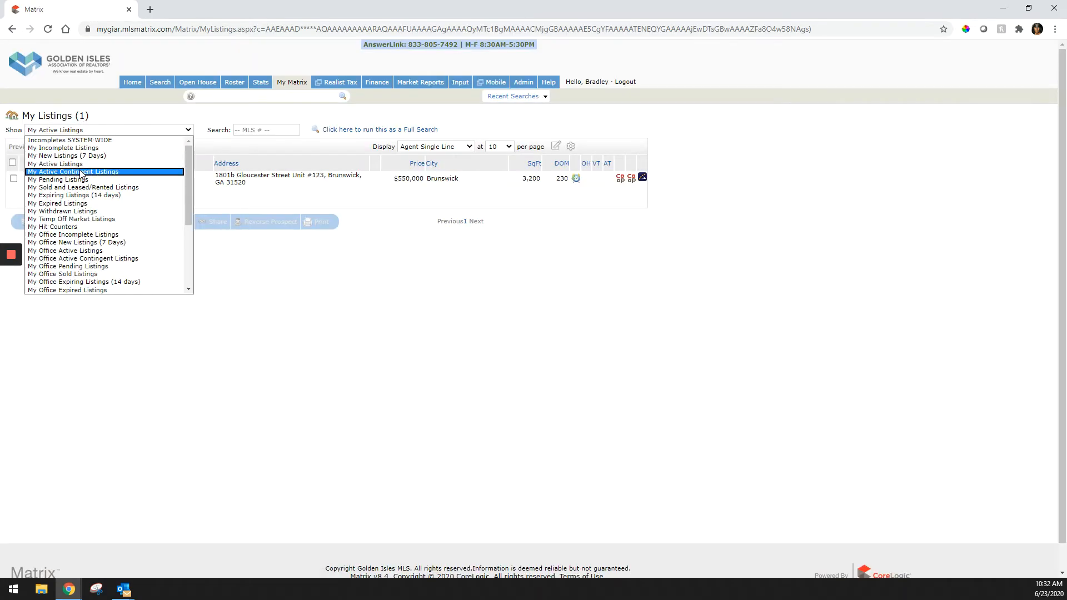
left_click(79, 171)
left_click(111, 133)
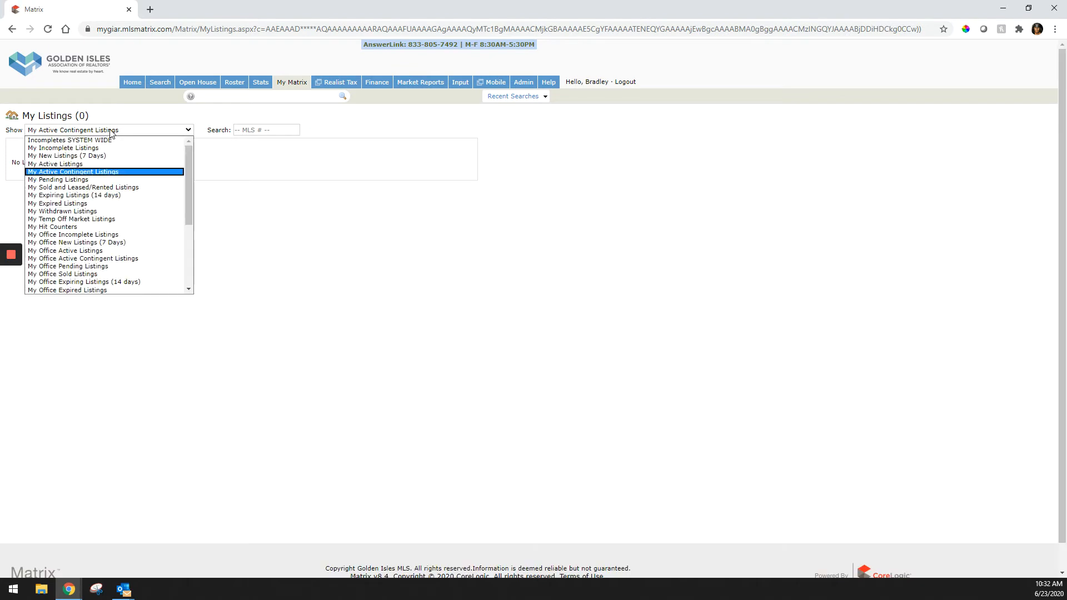
left_click(103, 142)
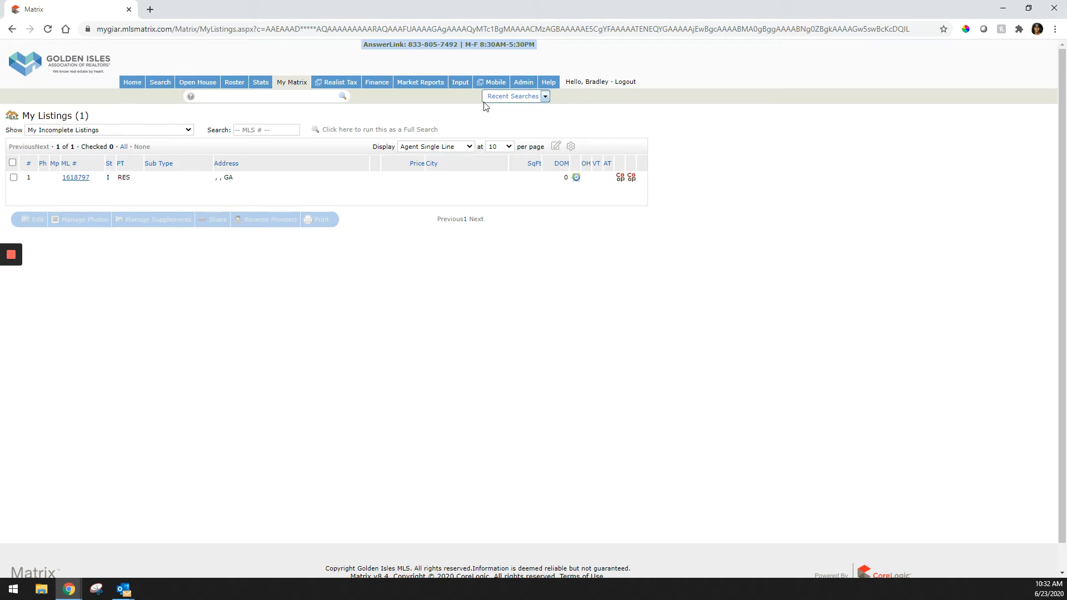
Step: Go to the listing Input page and choose the active listing under Quick Modify to open its modification options
left_click(459, 84)
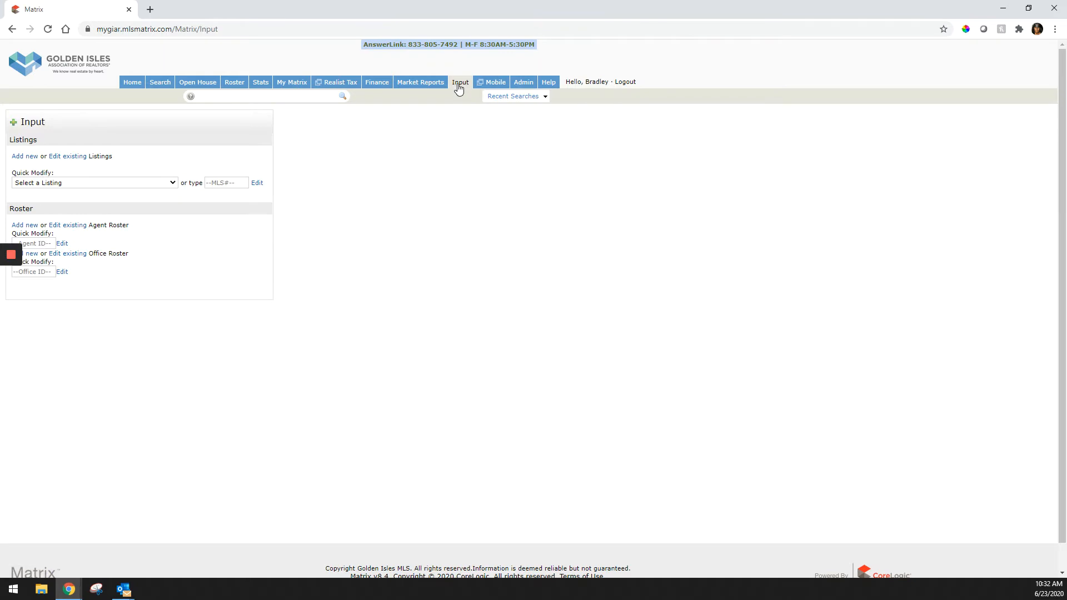
left_click(145, 183)
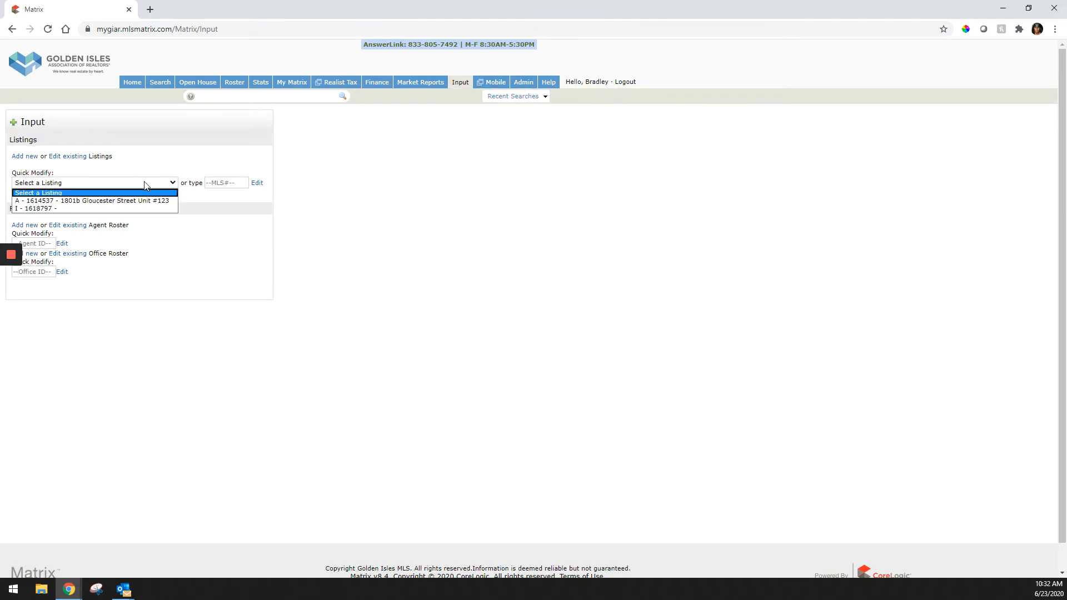
left_click(144, 182)
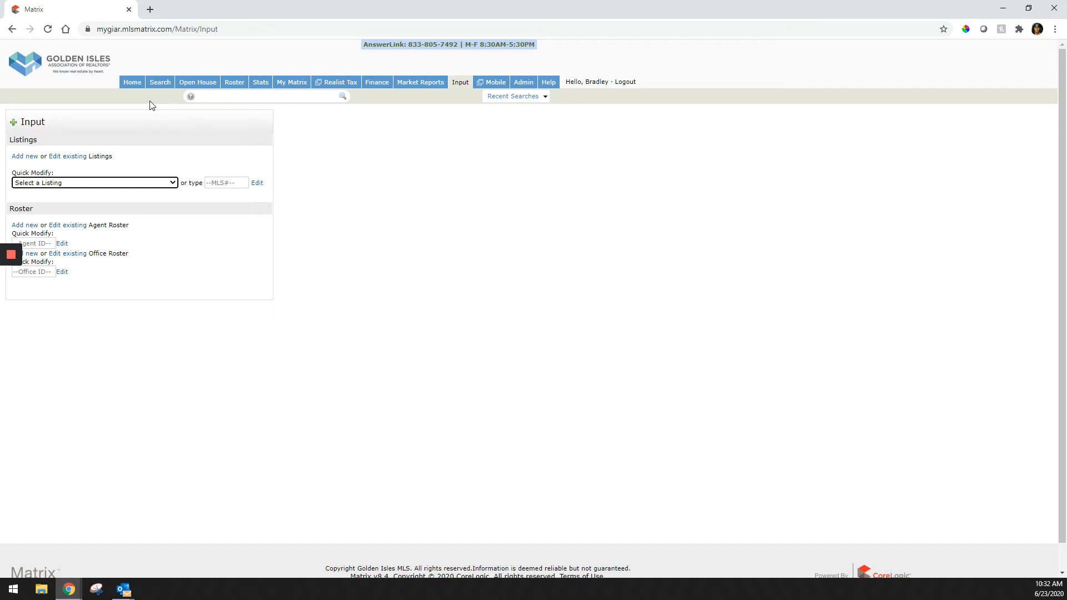
left_click(159, 184)
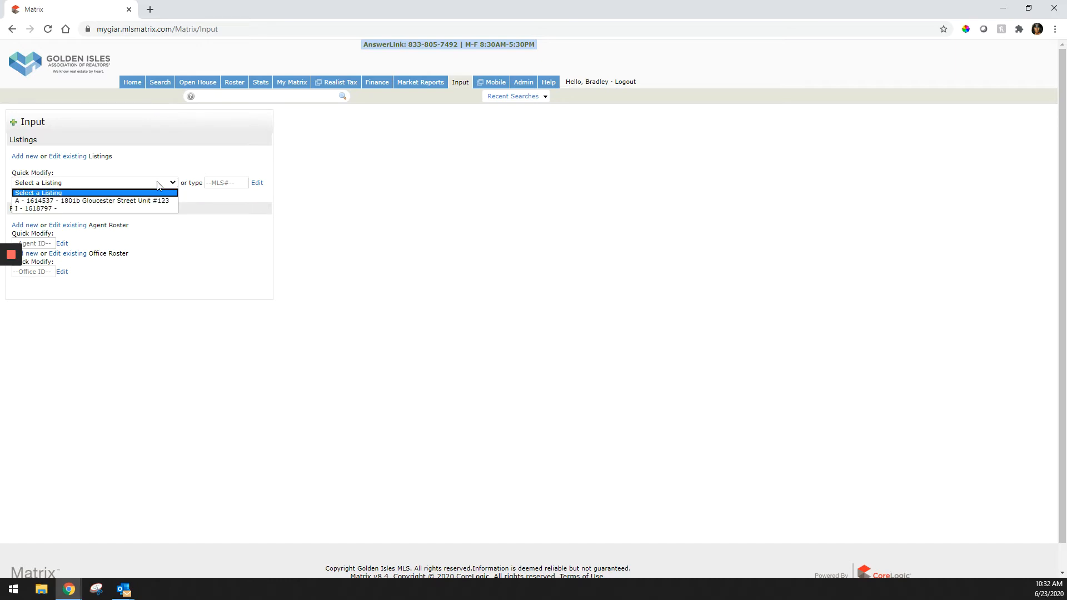
left_click(156, 99)
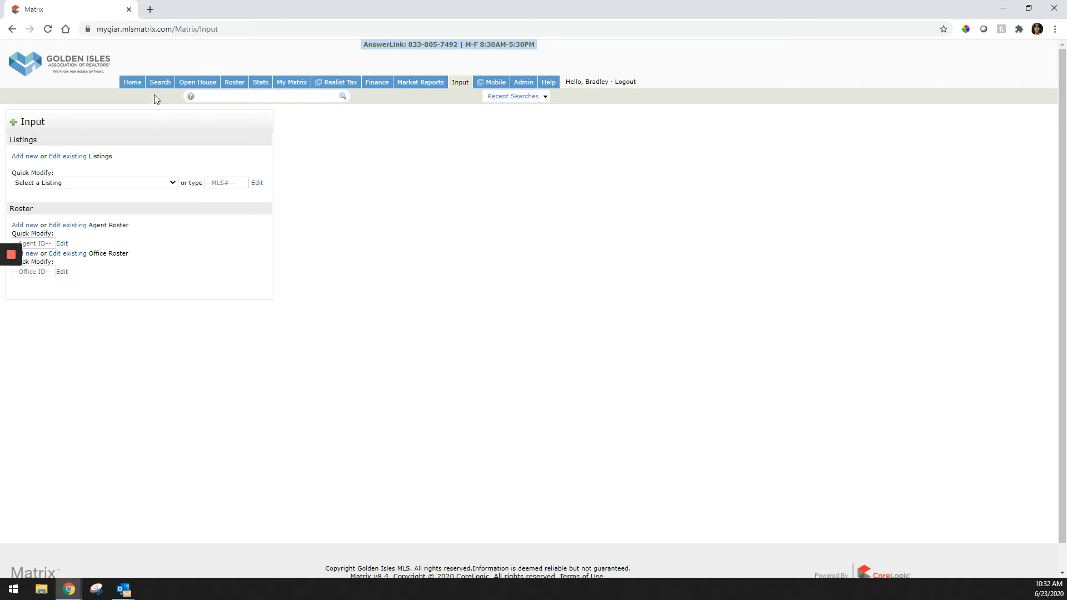
left_click(135, 183)
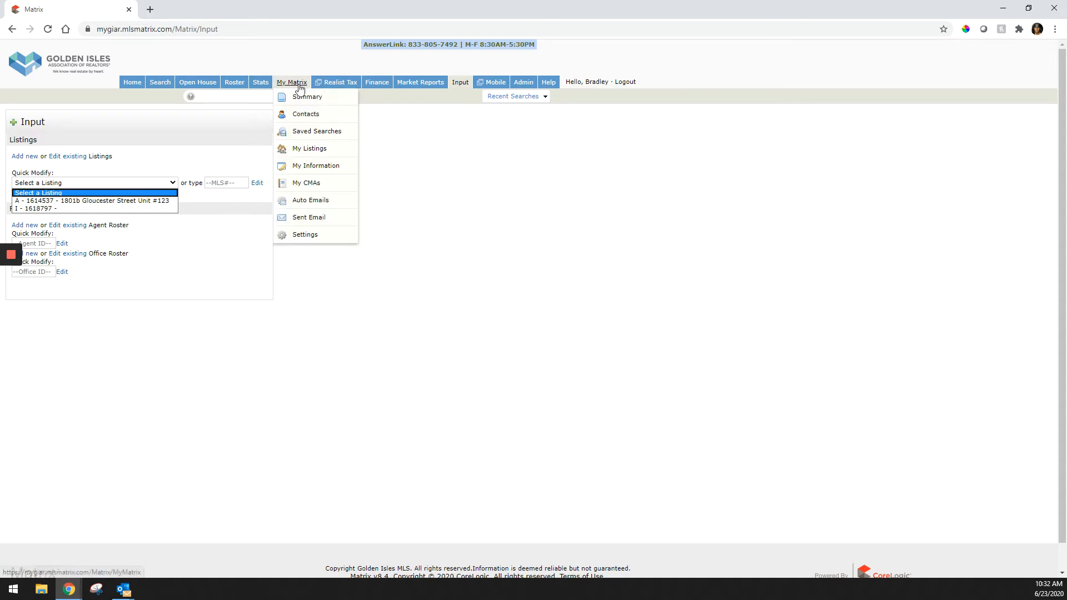
left_click(483, 159)
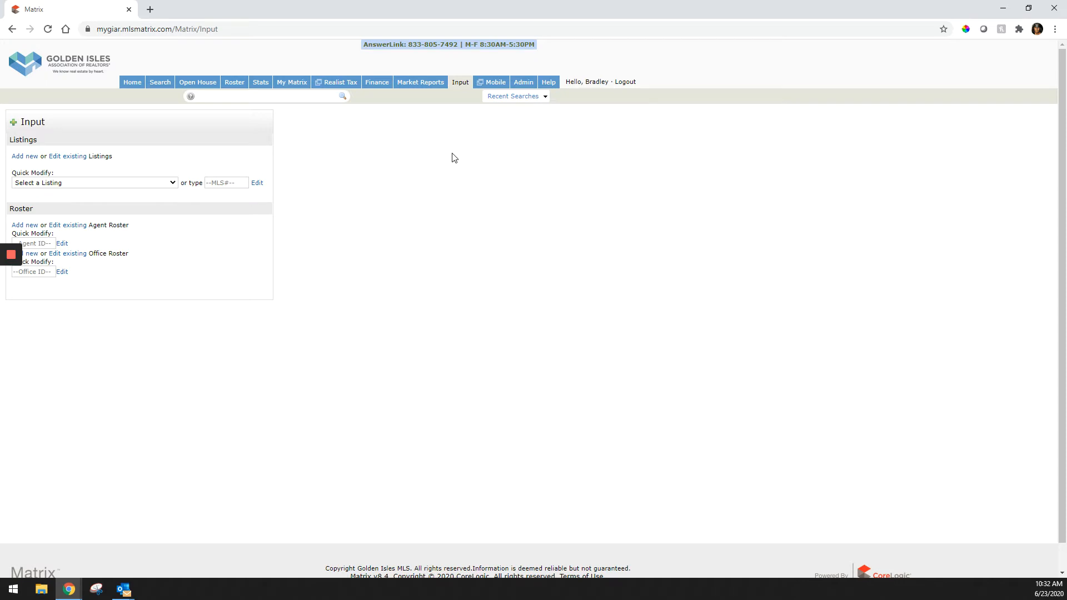
left_click(93, 184)
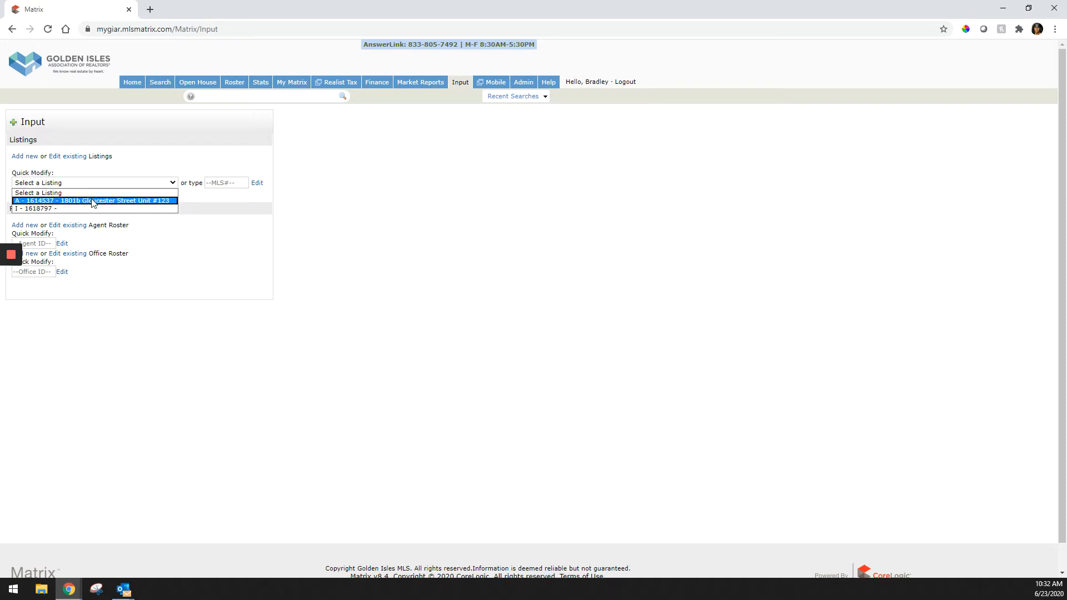
left_click(93, 201)
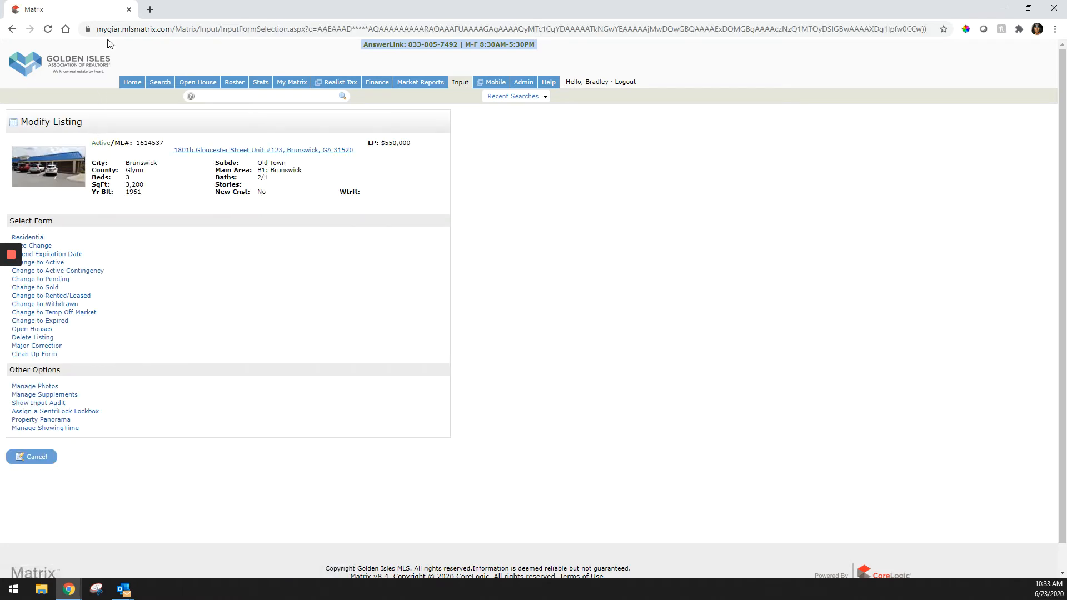
Step: Restore the browser window from full size, then move and resize it so the recording controls stay uncovered
left_click(1029, 7)
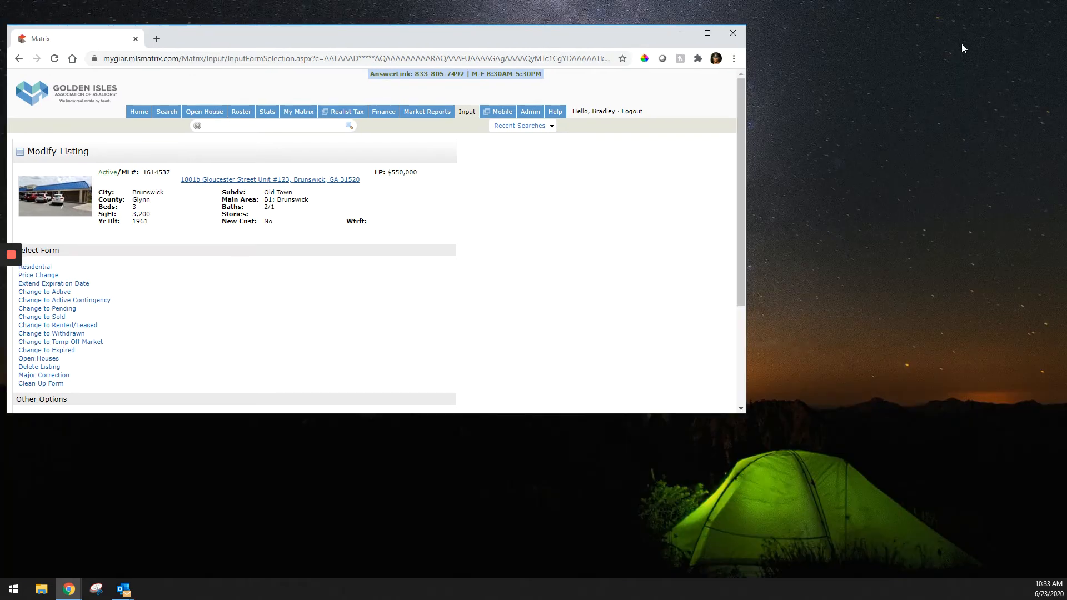
left_click_drag(294, 33, 354, 9)
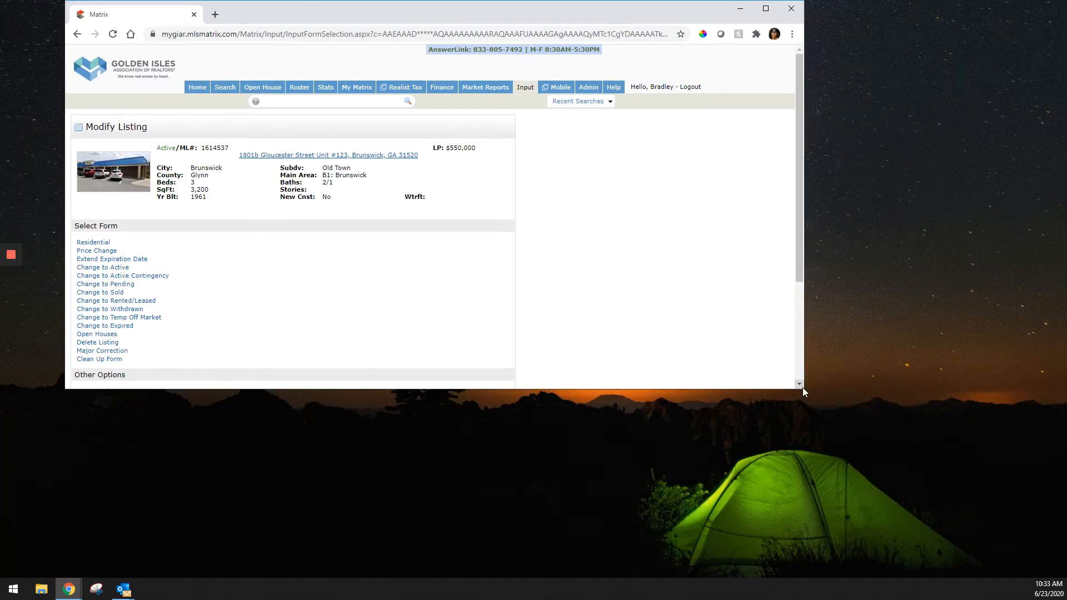
left_click_drag(806, 391, 1064, 577)
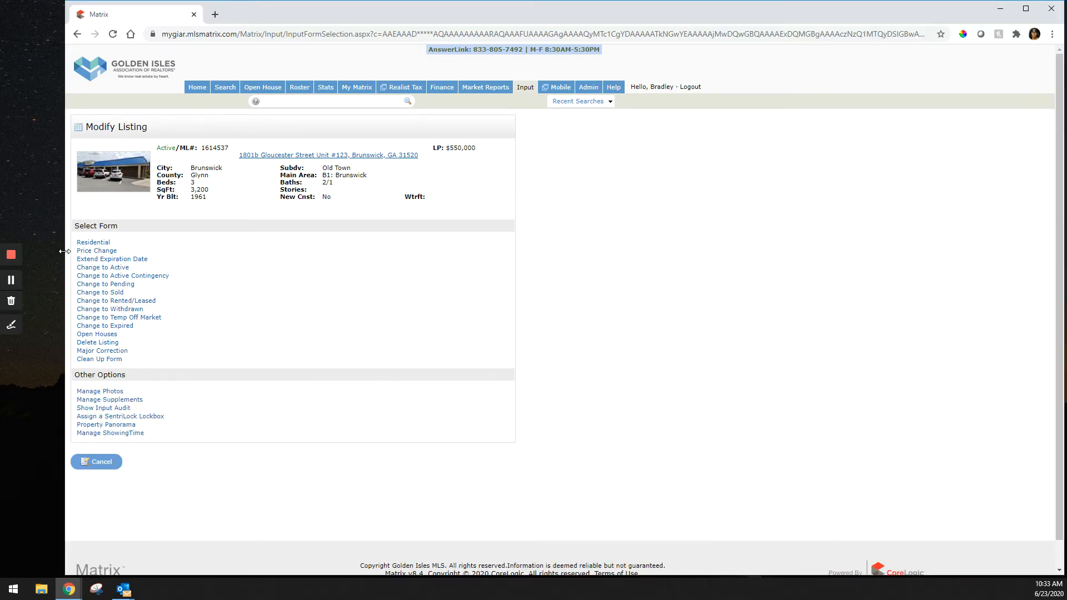
left_click_drag(61, 258, 33, 257)
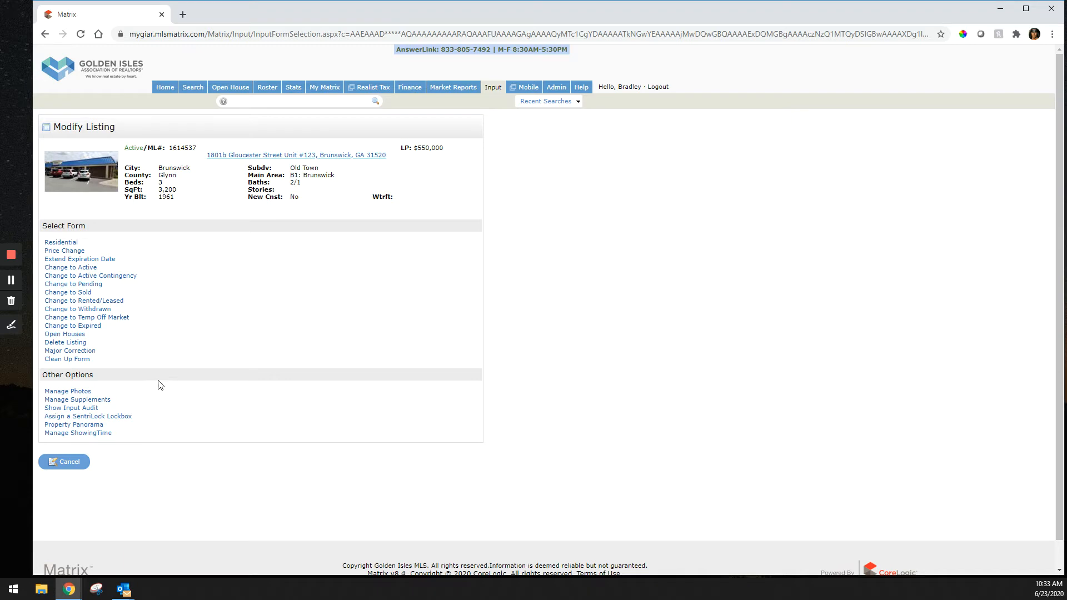
Step: Open the listing's Open Houses form and check the available open house types
left_click(66, 335)
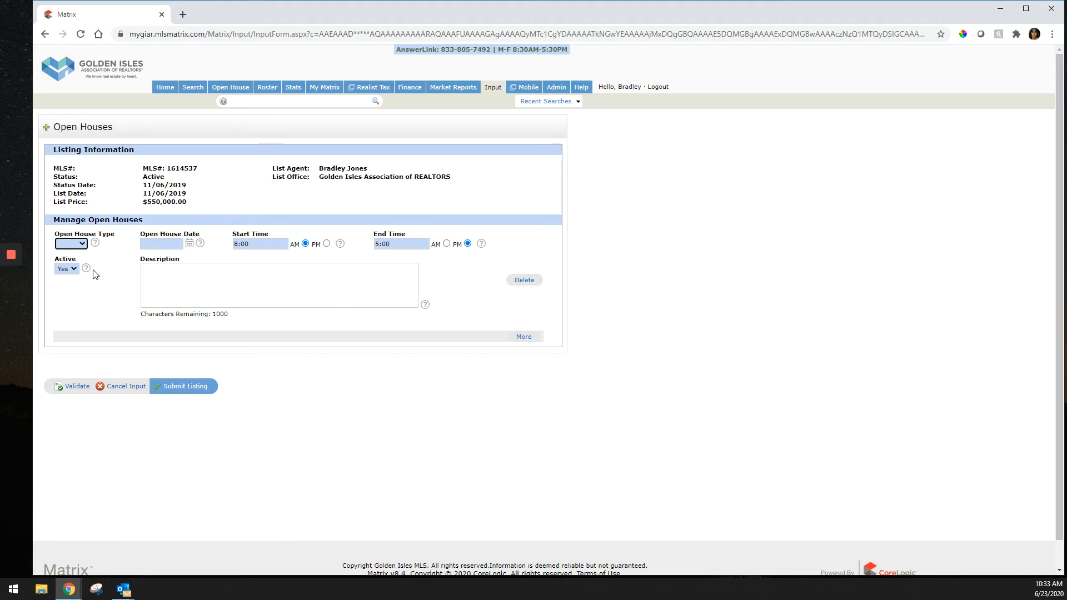
left_click(75, 245)
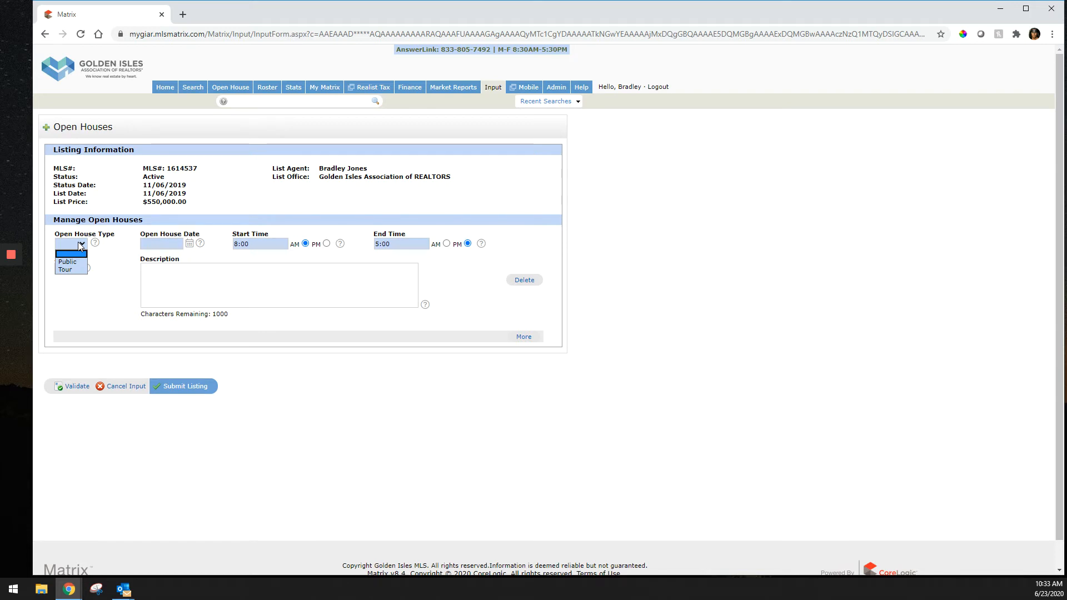
left_click(99, 220)
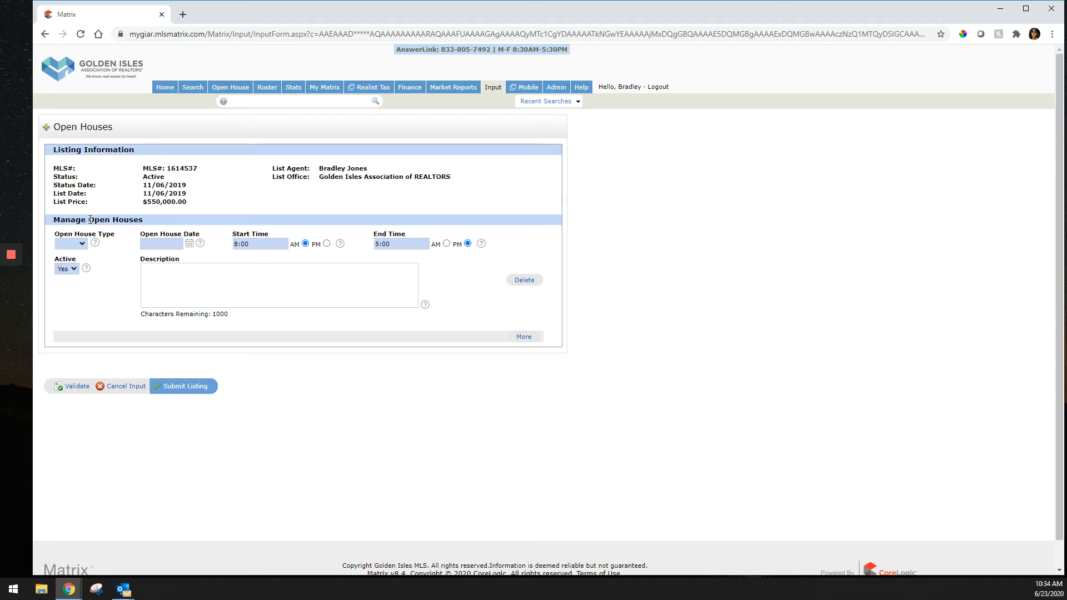
left_click_drag(90, 220, 132, 218)
left_click(138, 220)
left_click(73, 244)
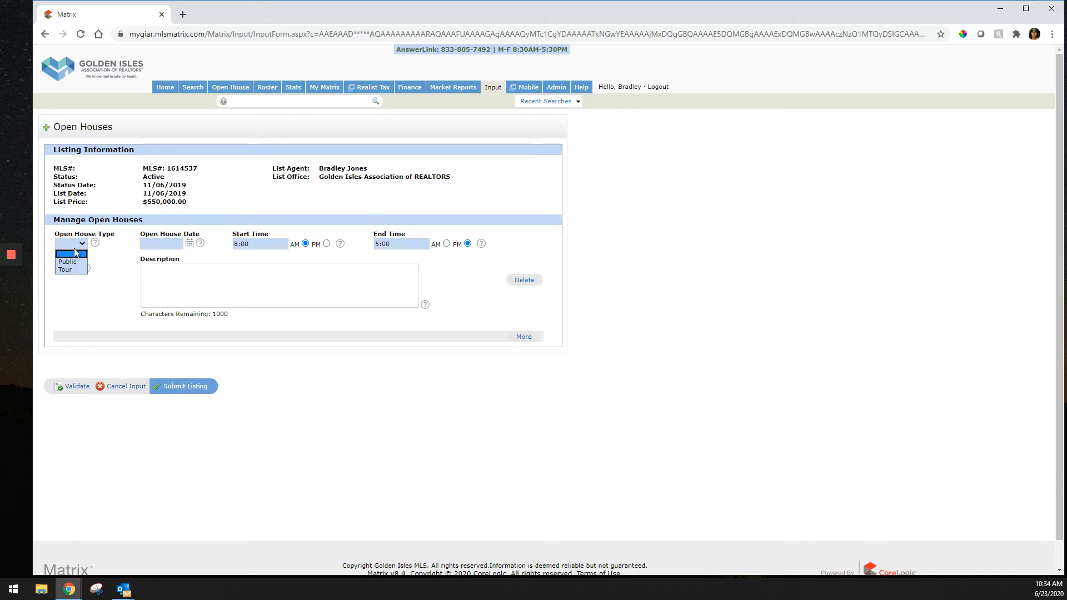
left_click(128, 258)
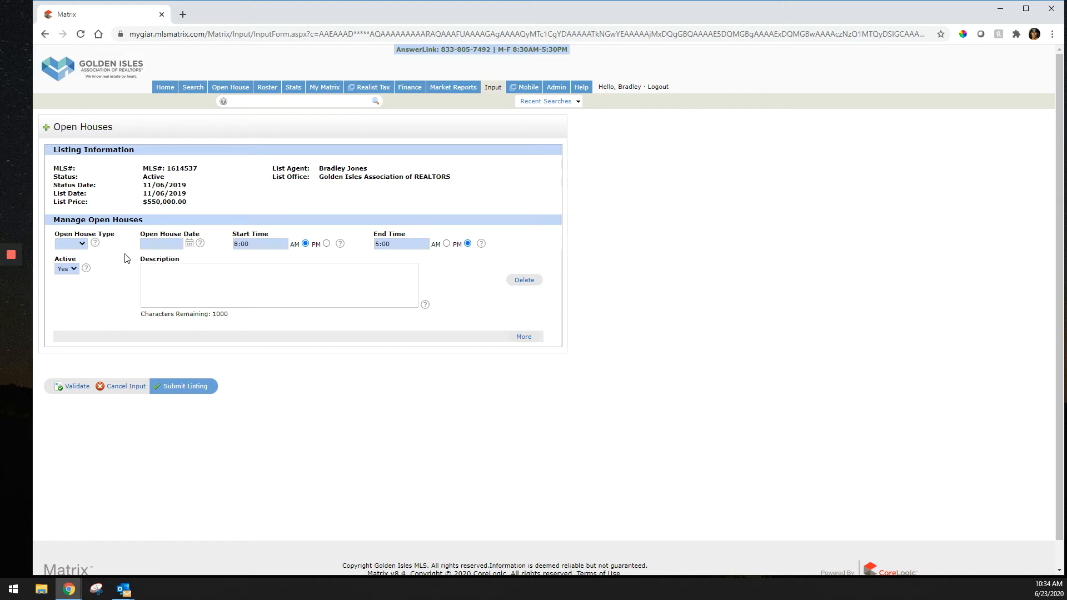
Step: Set the open house type to Public and its date to 06/27/2020
left_click(78, 245)
left_click(71, 259)
left_click(189, 244)
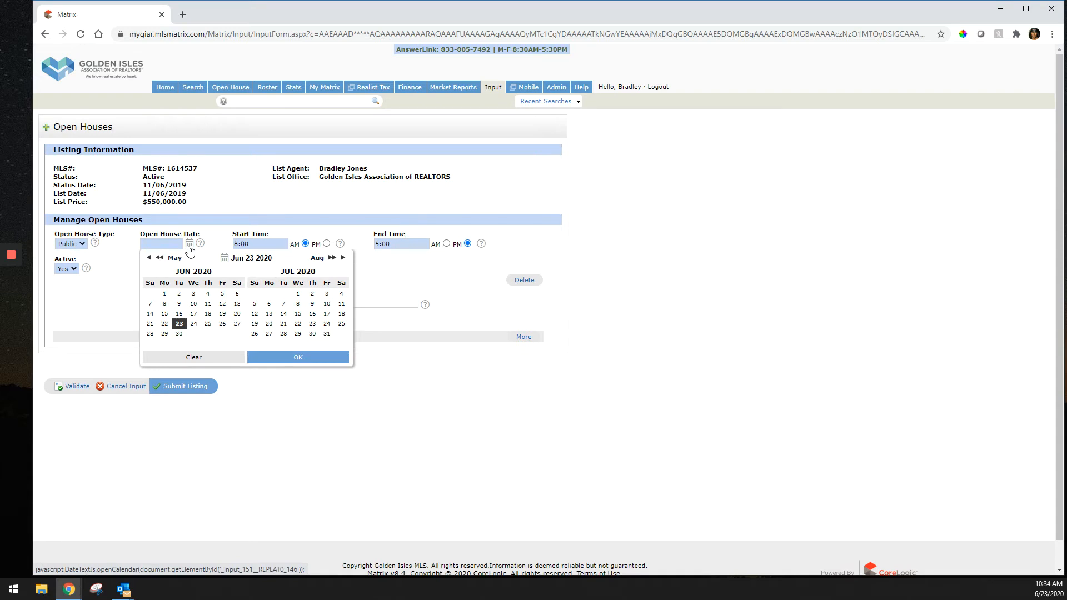
left_click(237, 324)
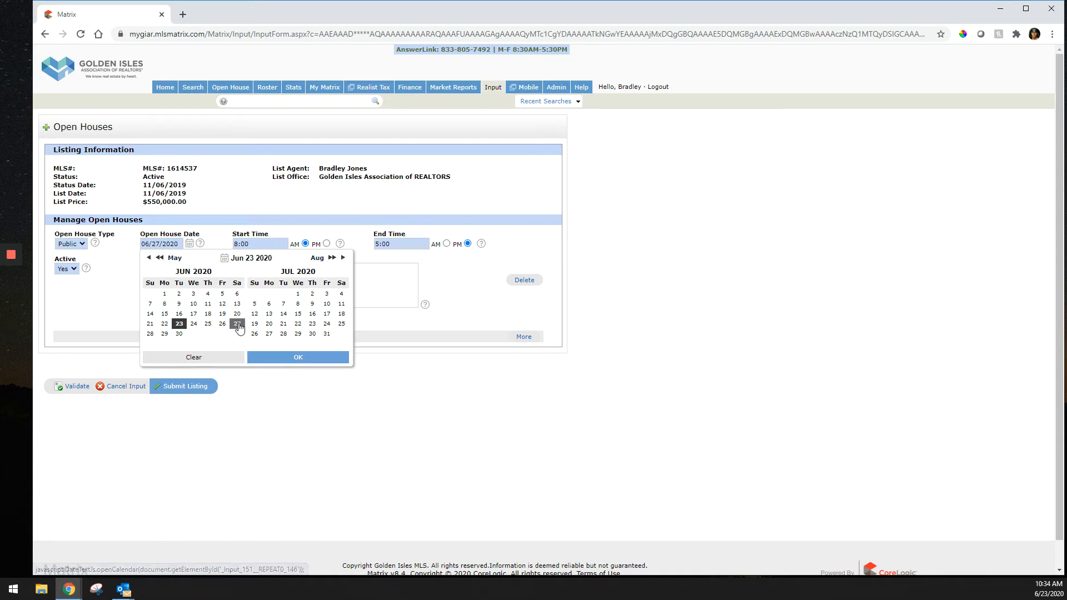
left_click(273, 360)
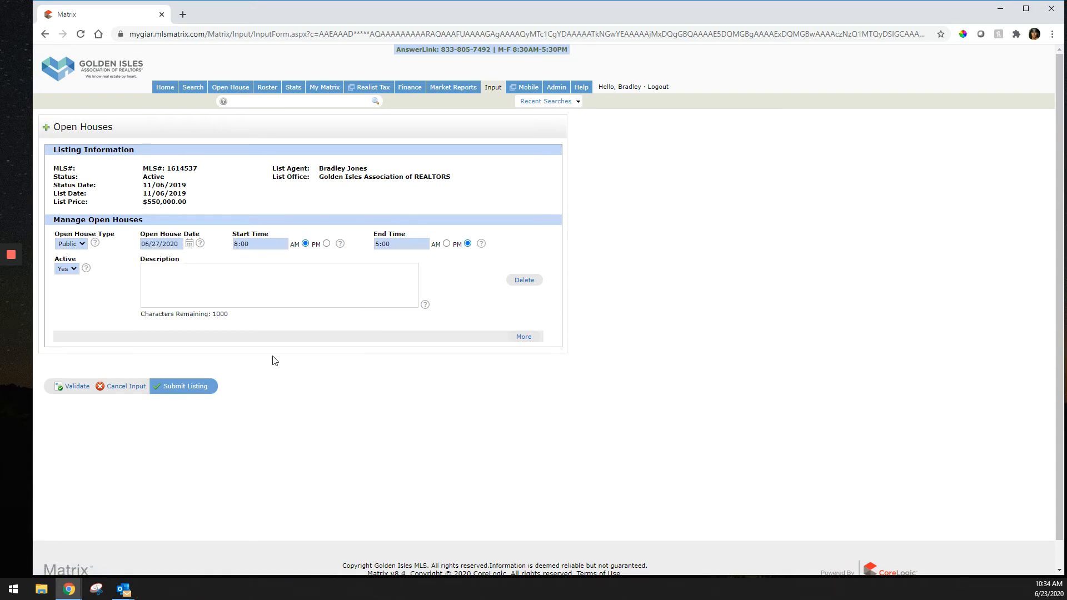
Step: Set the open house start time to 11 AM and the end time to 1:30 PM
left_click(251, 245)
left_click_drag(251, 245, 213, 244)
type("11")
key("Tab")
type("1")
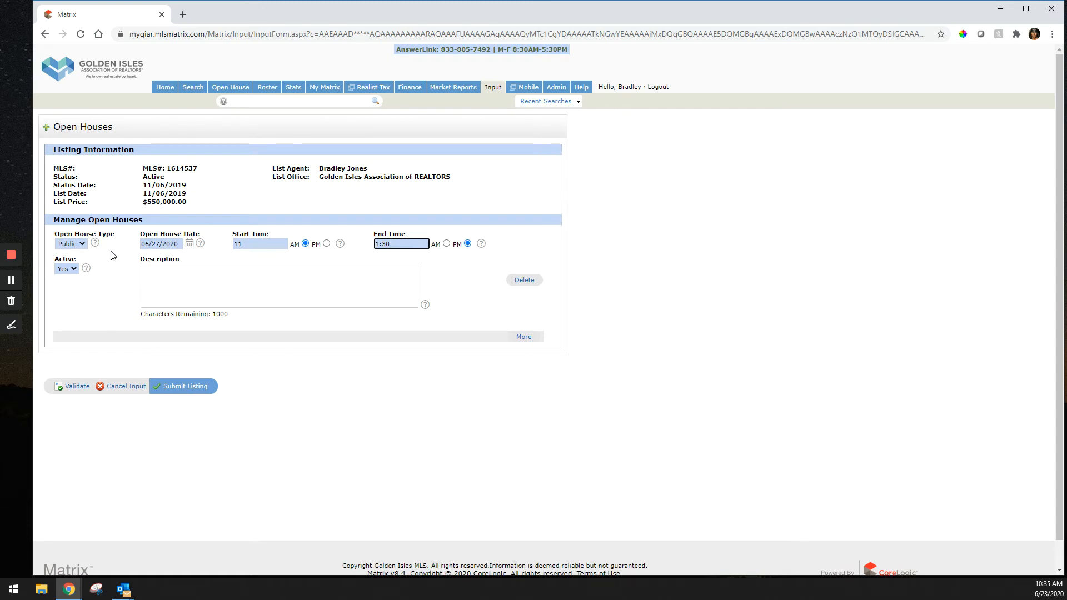
Step: Check the Active options for the open house and set Active to No
left_click(74, 268)
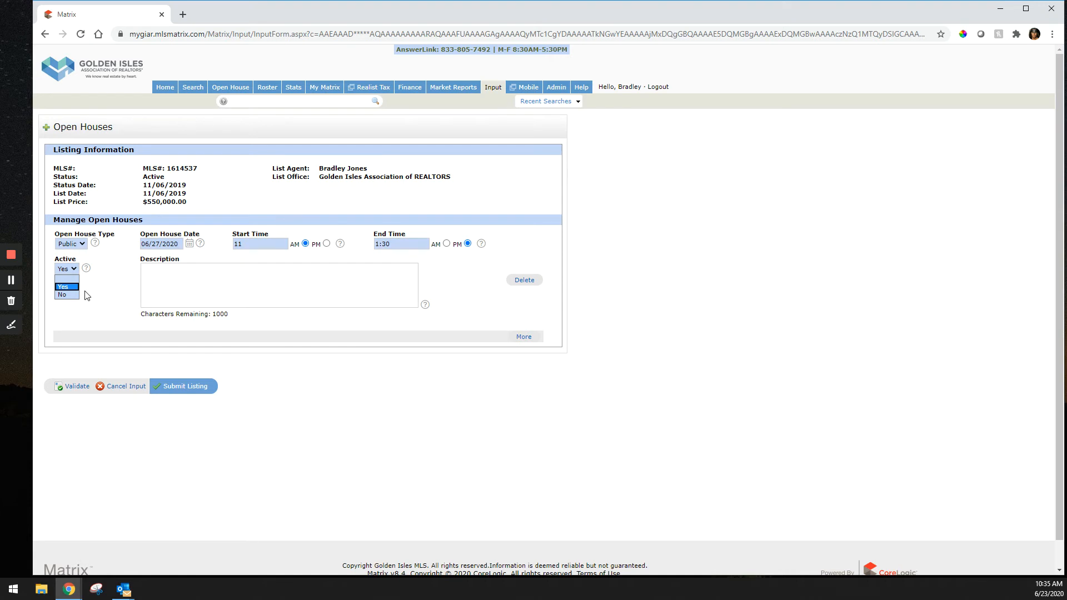
left_click(101, 291)
left_click(75, 269)
left_click(73, 295)
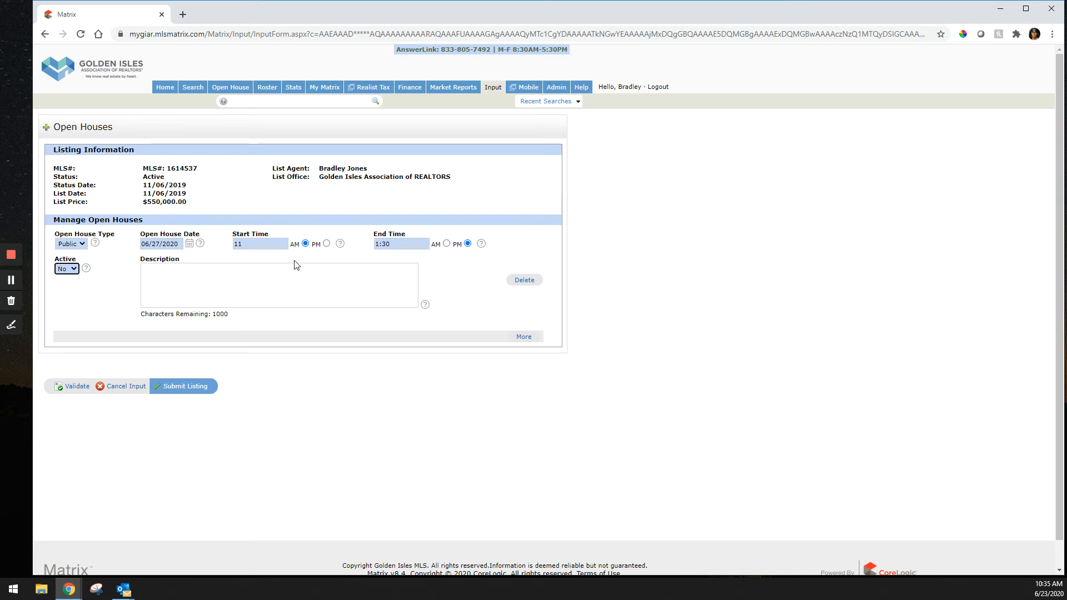
Step: Validate the open house entry with its description left blank
mouse_move(492, 84)
mouse_move(327, 89)
left_click(279, 284)
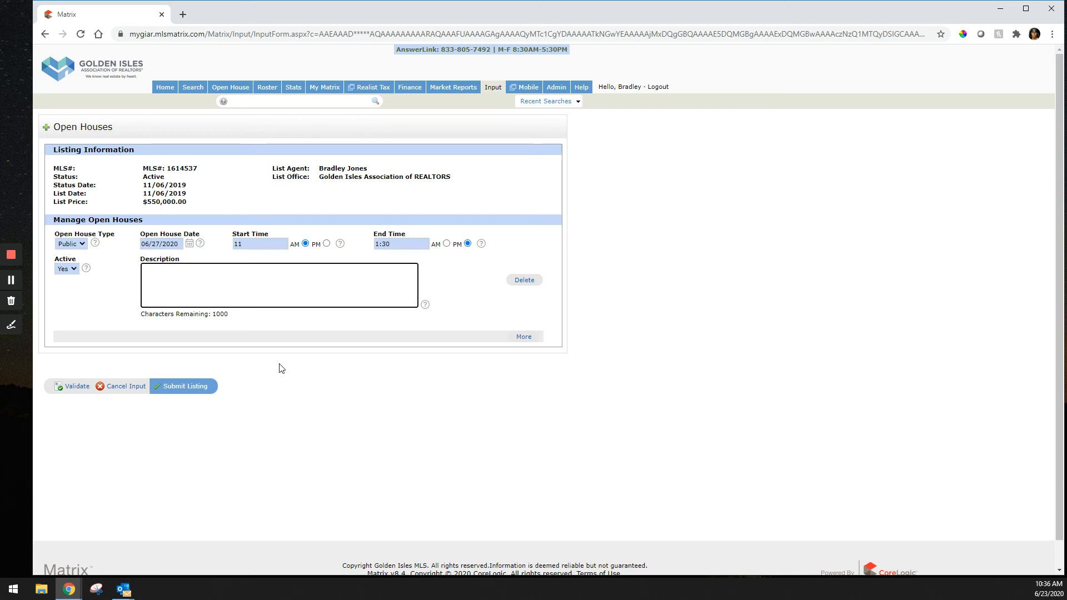
left_click(80, 384)
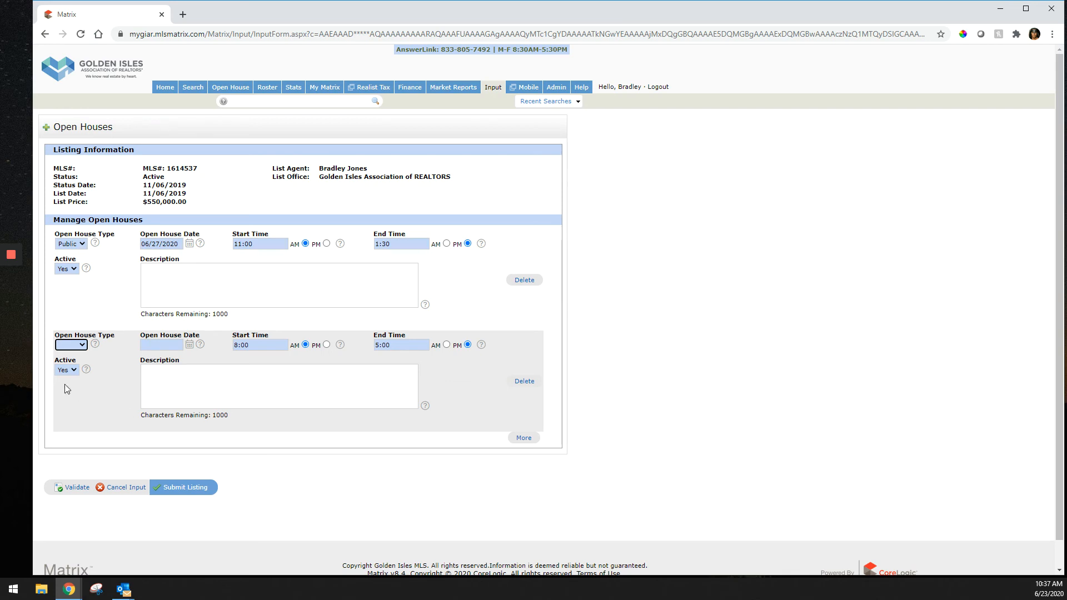
Step: Add several blank open house entries below the 06/27/2020 public open house
left_click(526, 438)
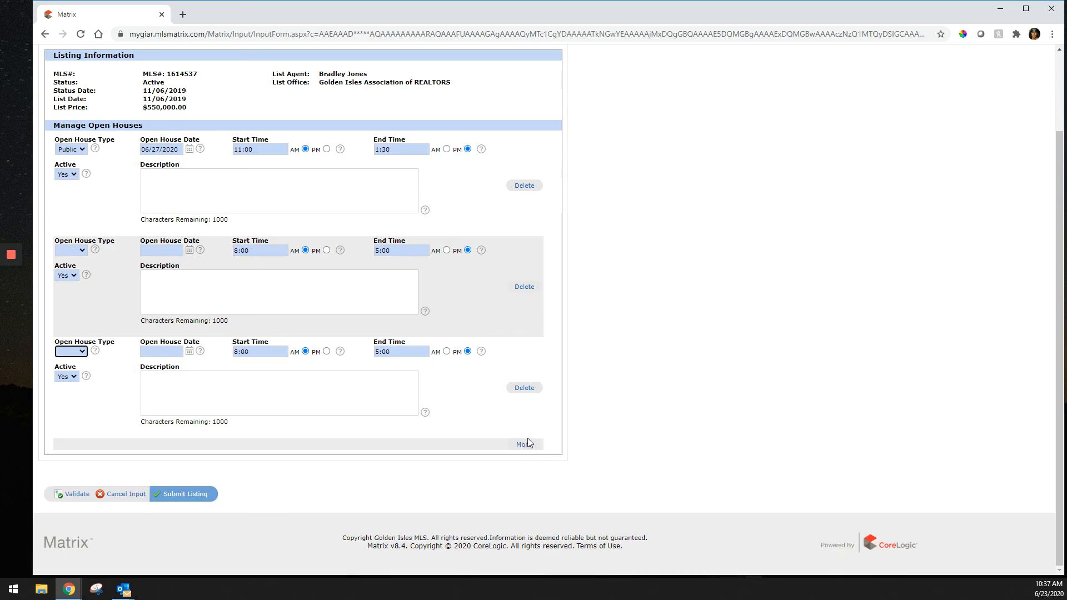
left_click(525, 444)
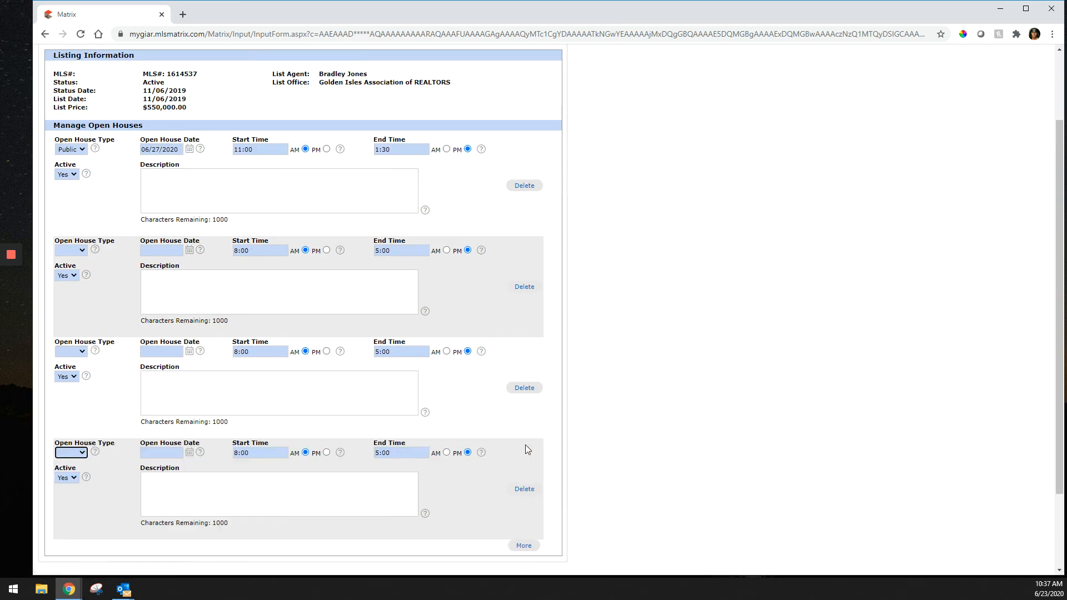
scroll(525, 445, "down", 1)
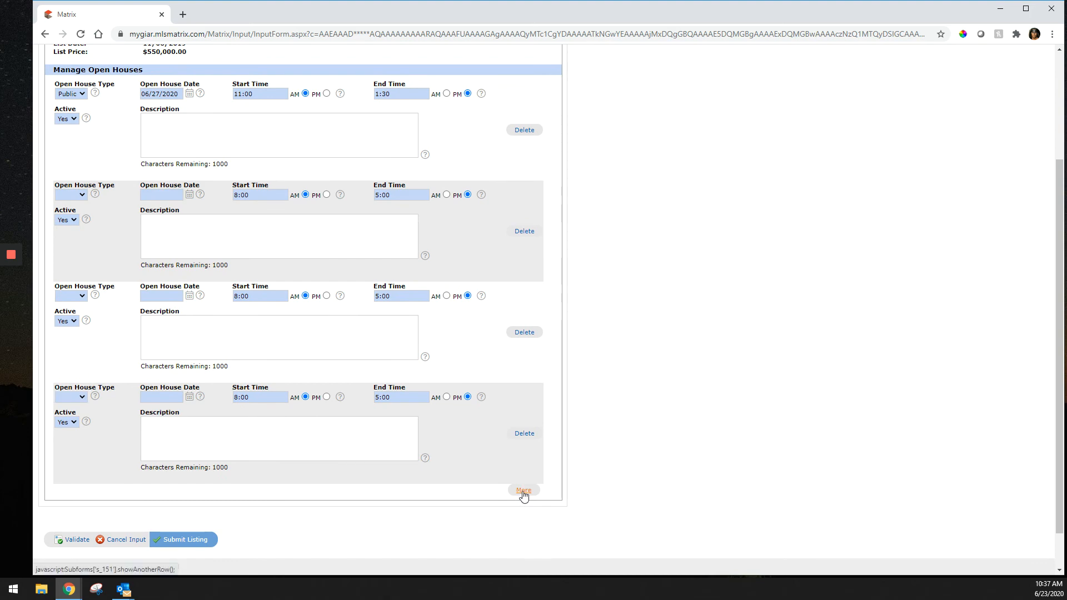
left_click(522, 493)
scroll(521, 477, "down", 3)
left_click(524, 445)
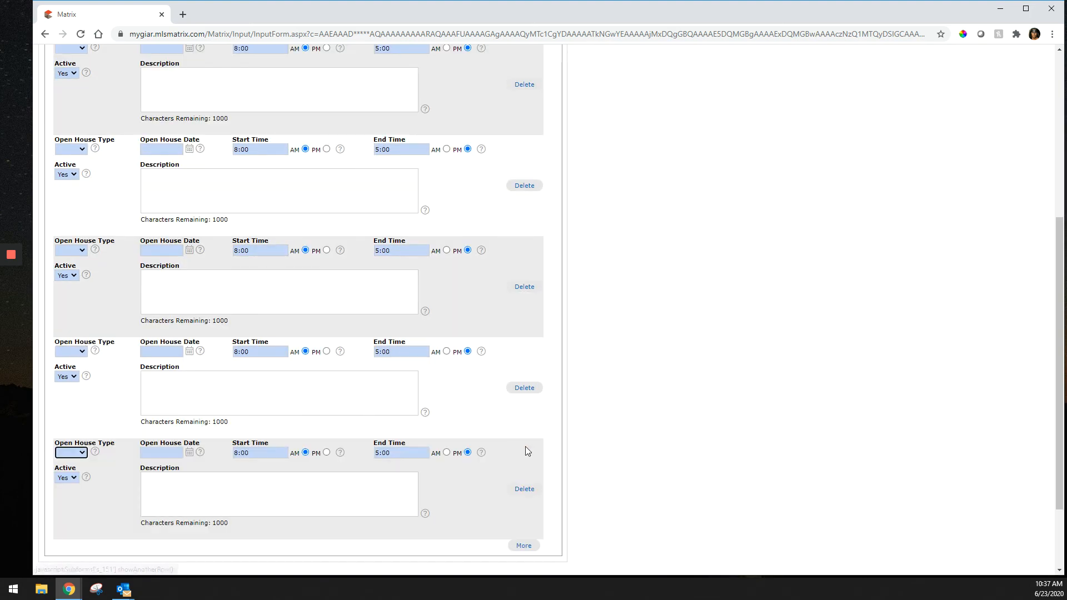
Step: Delete the extra blank open house entries, keeping only the 06/27/2020 public open house
left_click(527, 495)
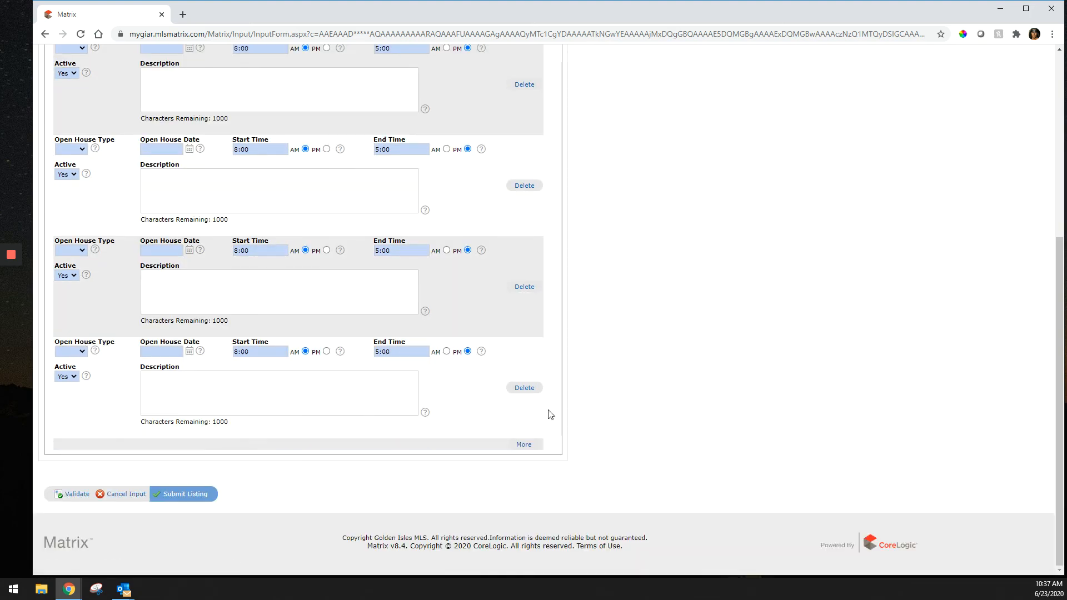
left_click(526, 389)
left_click(522, 443)
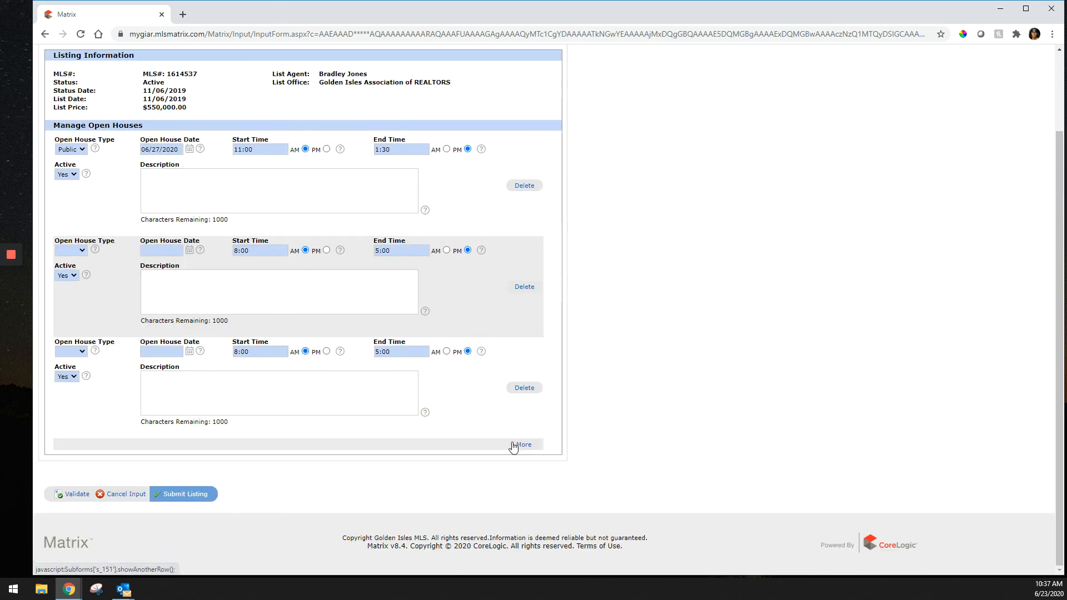
left_click(524, 387)
left_click(523, 356)
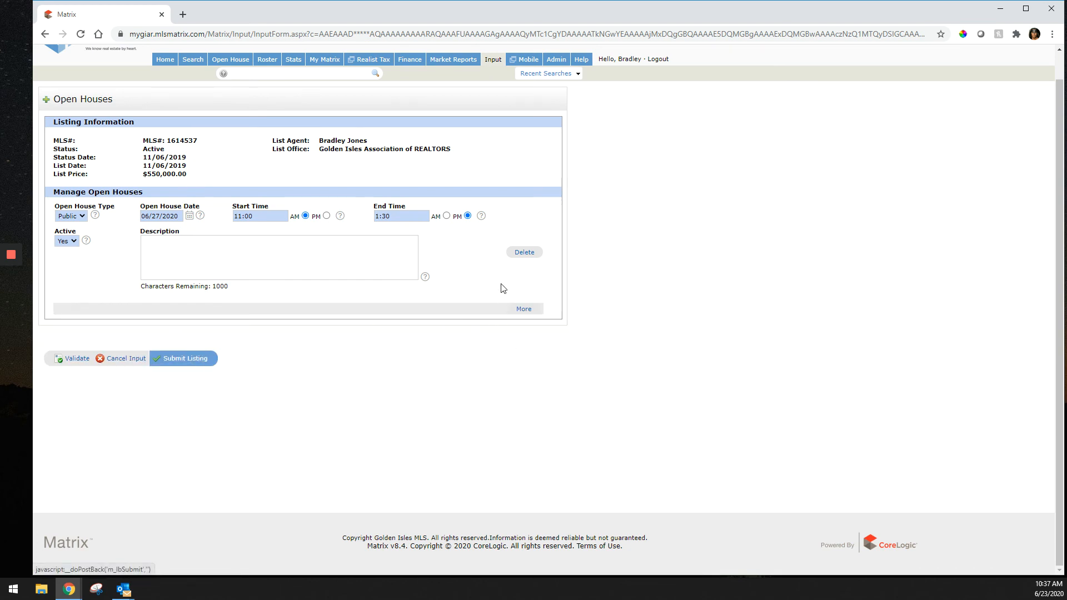
Step: Delete the 06/27/2020 open house entry and cancel the open house input
left_click(527, 256)
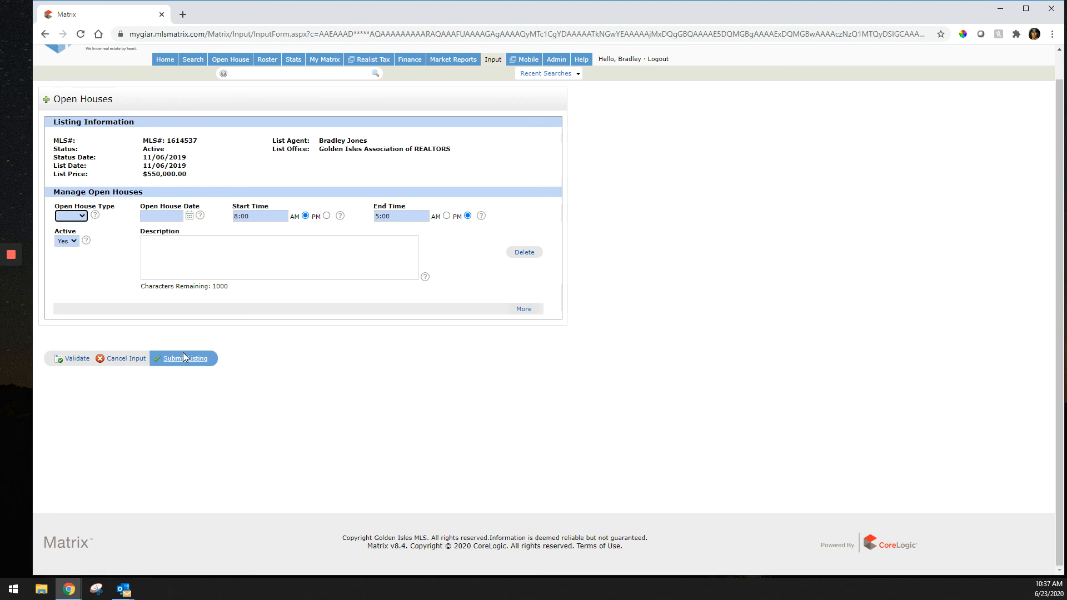
left_click(126, 362)
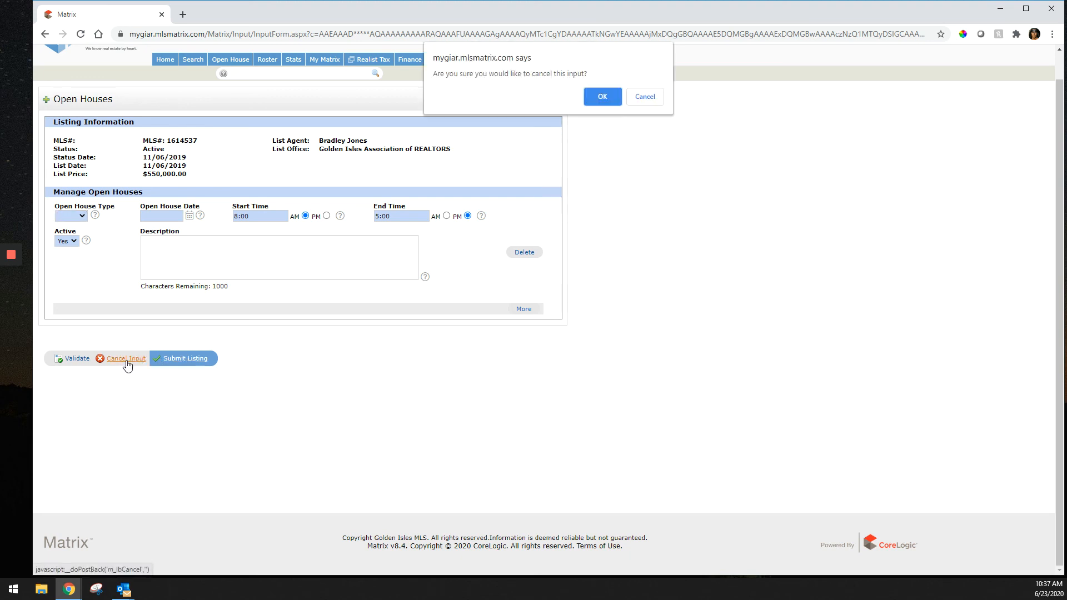
left_click(601, 96)
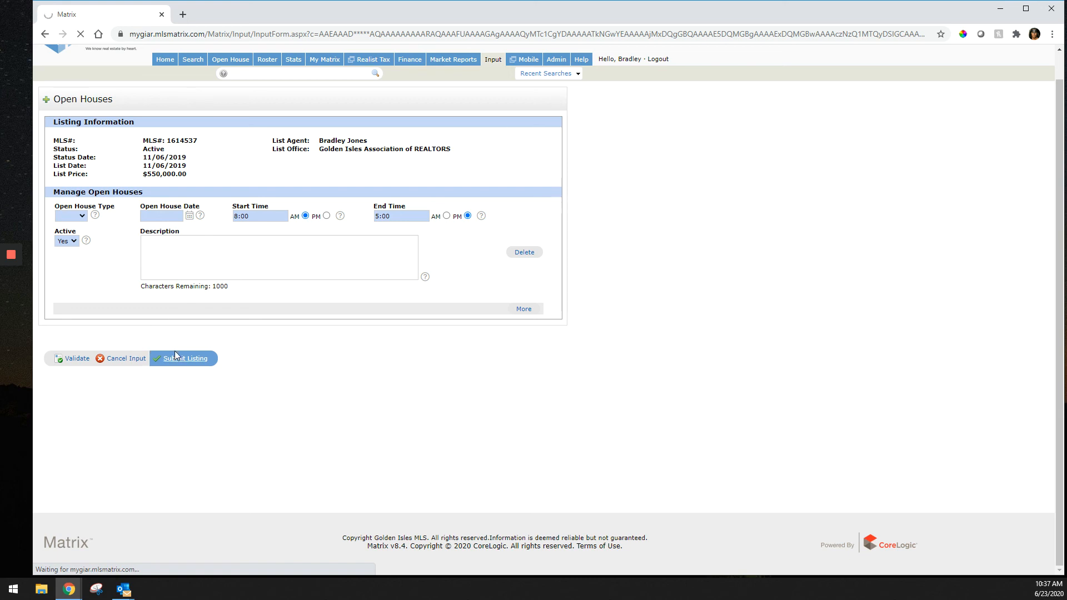
Step: Search for open houses dated 06/27/2020, check the Active filter's options, and display the results
left_click(234, 69)
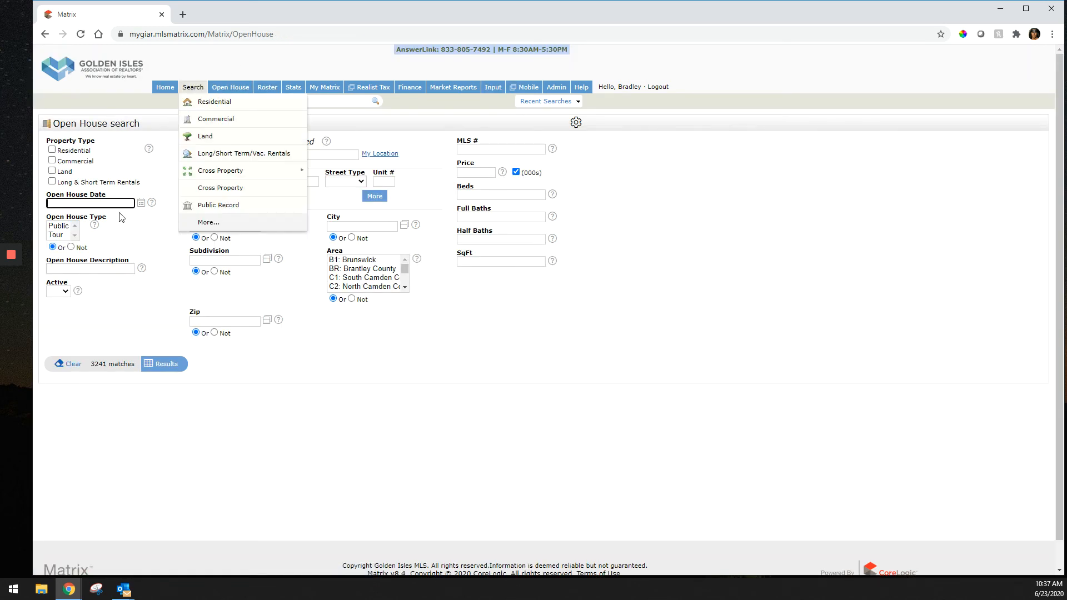
left_click(141, 202)
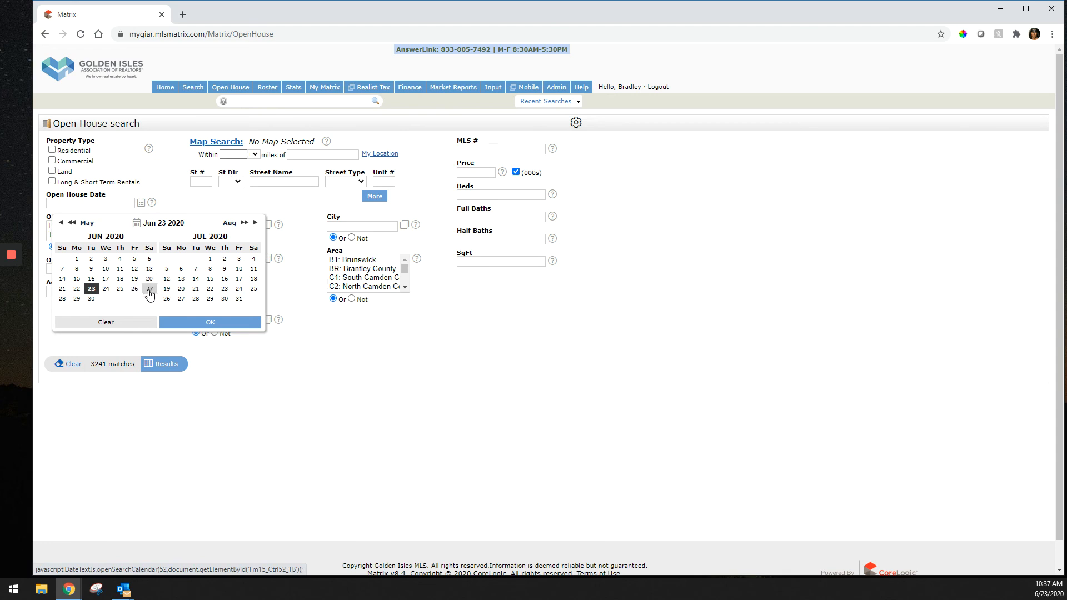
left_click(150, 289)
left_click(207, 321)
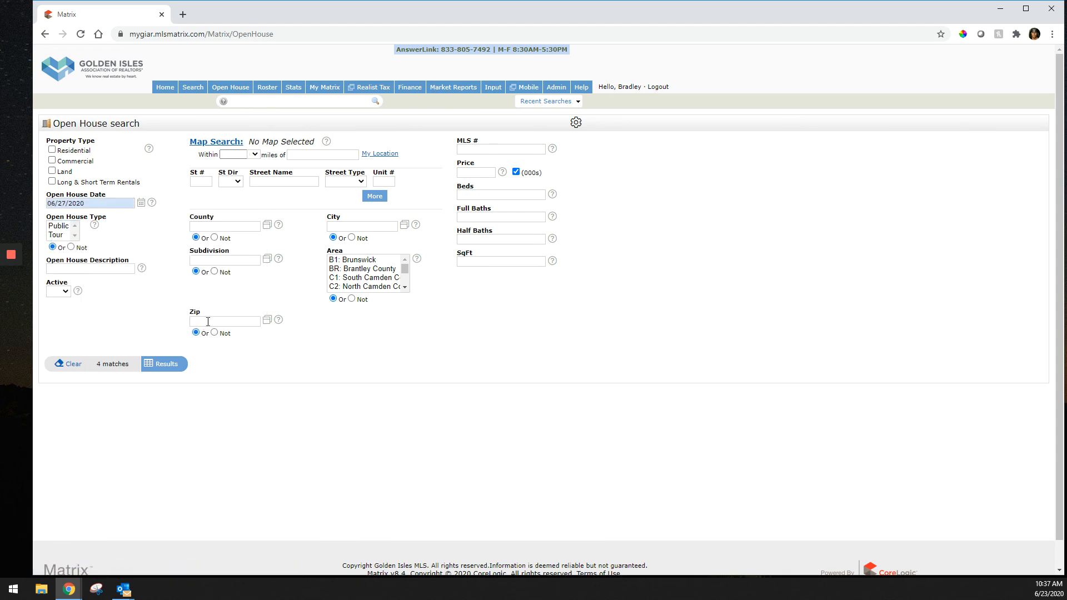
left_click(61, 291)
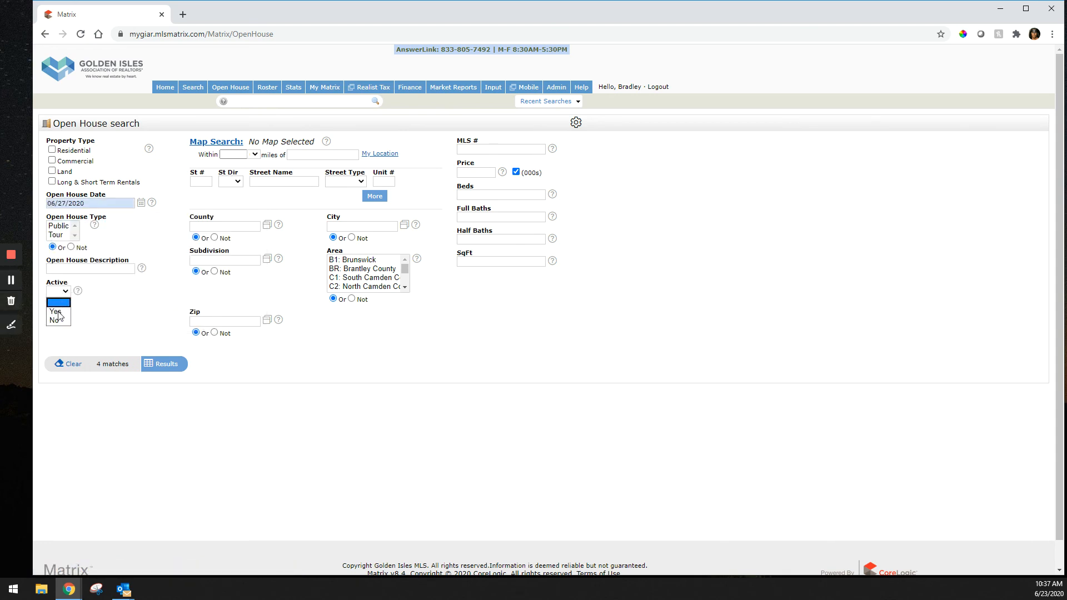
left_click(167, 363)
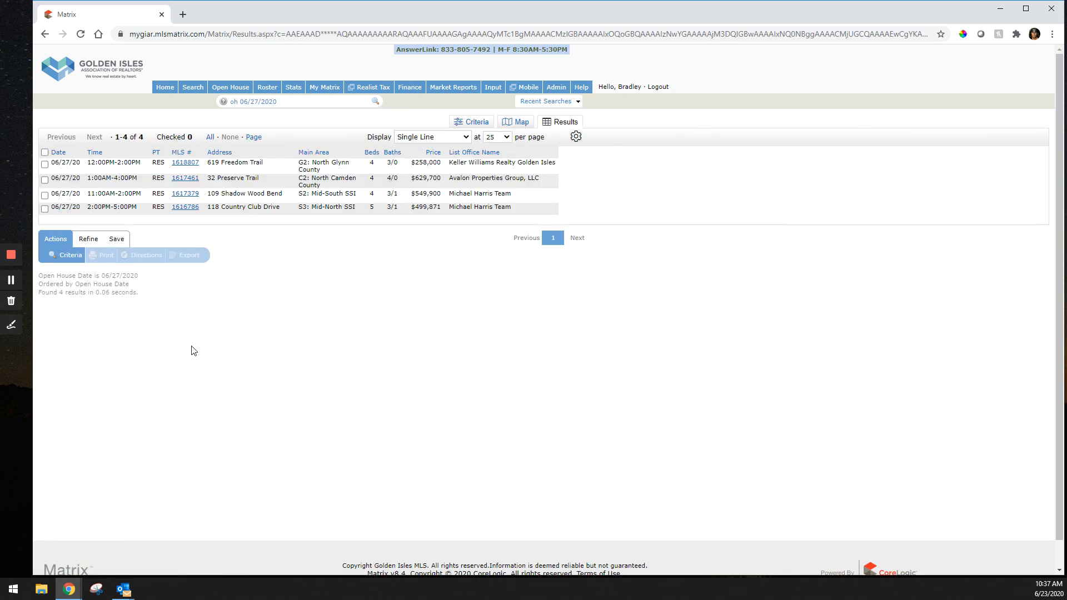